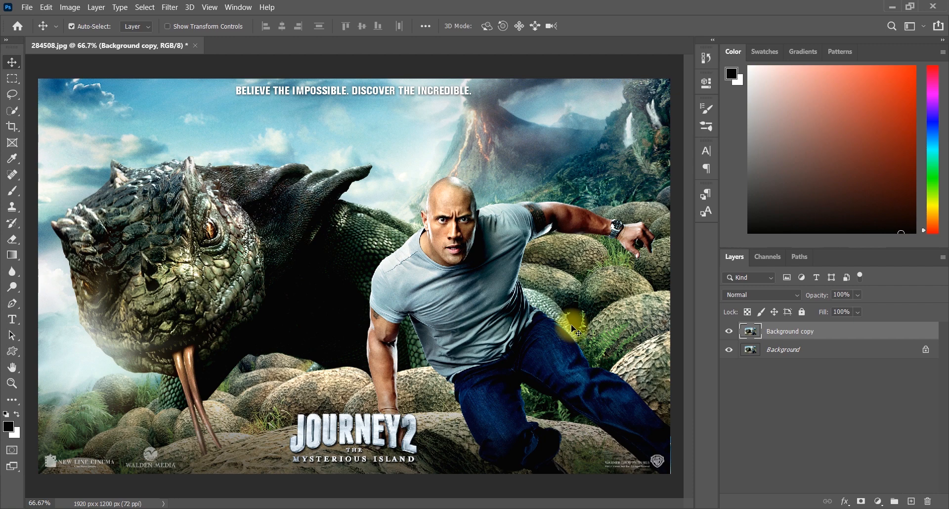
- Select the man in the foreground with the Object Selection tool, framing him with a rectangle on the Background copy layer
{"action": "left_click", "coordinate": [12, 79]}
{"action": "left_click", "coordinate": [12, 94]}
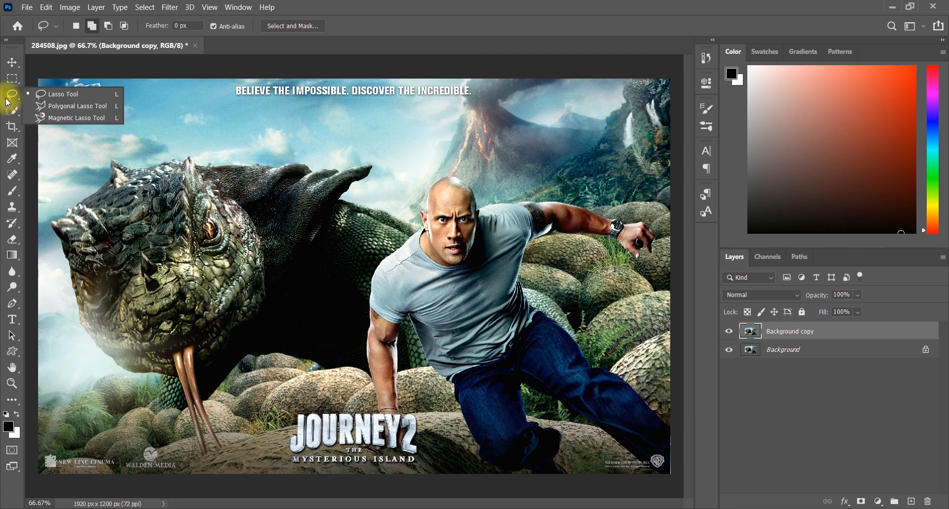
{"action": "left_click", "coordinate": [12, 109]}
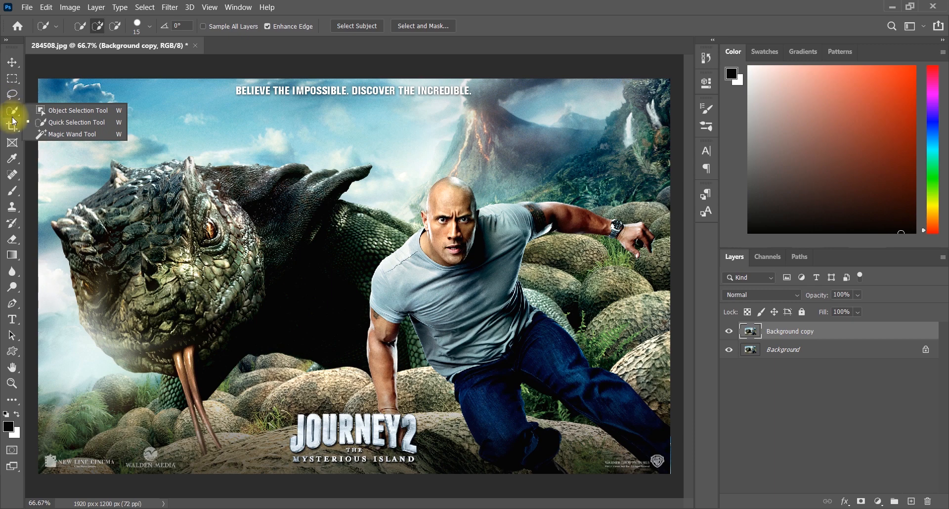
{"action": "left_click", "coordinate": [74, 110]}
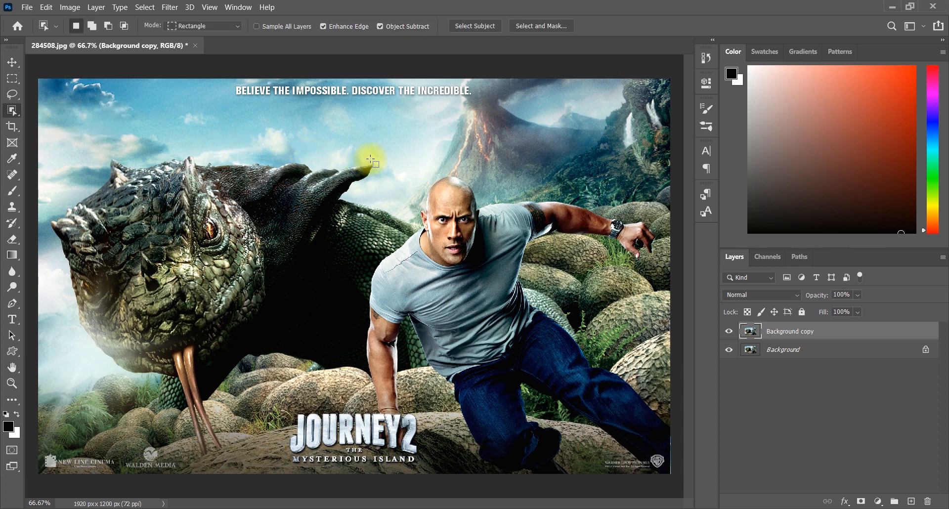
{"action": "left_click_drag", "start_coordinate": [370, 159], "coordinate": [672, 480]}
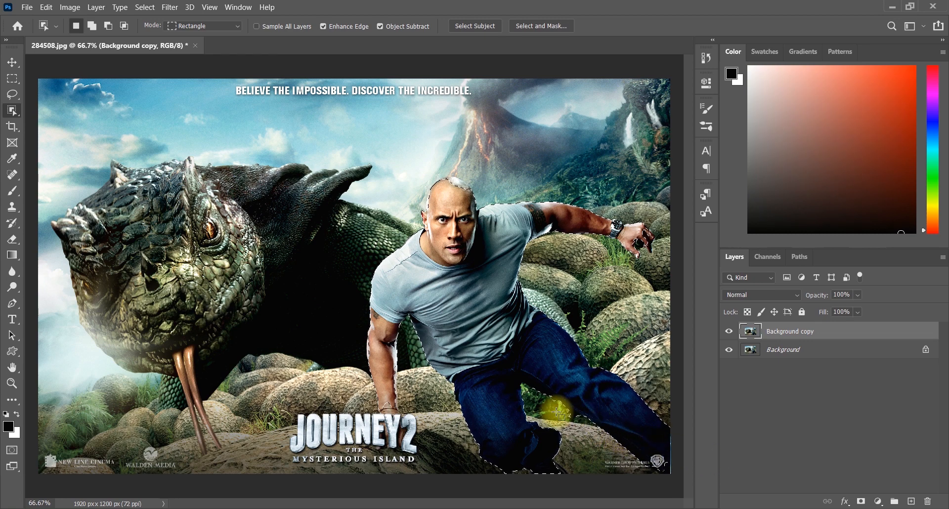
- Refine the selection edges around the man's arm, head and outstretched hand with the Quick Selection tool
{"action": "right_click", "coordinate": [8, 110]}
{"action": "left_click", "coordinate": [45, 118]}
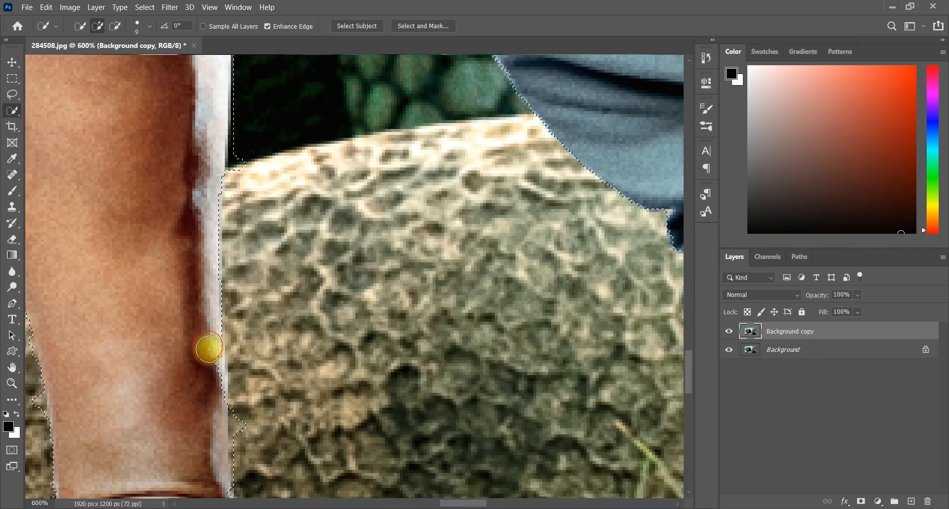
{"action": "left_click_drag", "start_coordinate": [206, 345], "coordinate": [428, 505]}
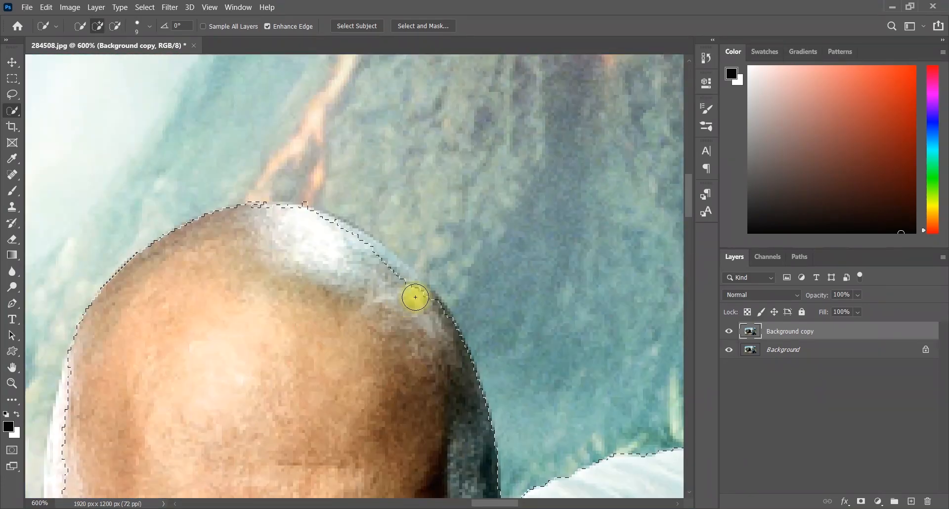
{"action": "left_click_drag", "start_coordinate": [152, 306], "coordinate": [301, 214]}
{"action": "left_click", "coordinate": [269, 64], "text": "alt"}
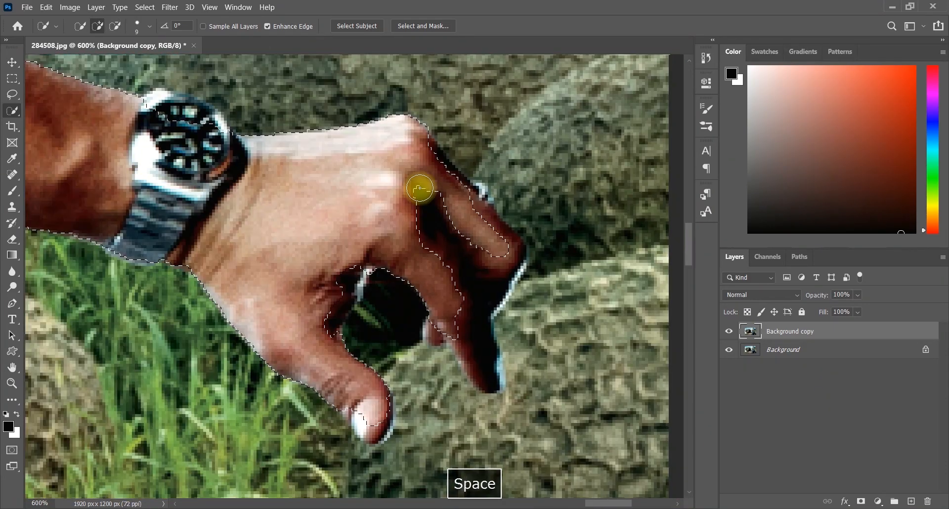
{"action": "left_click", "coordinate": [375, 343], "text": "alt"}
{"action": "left_click", "coordinate": [443, 171]}
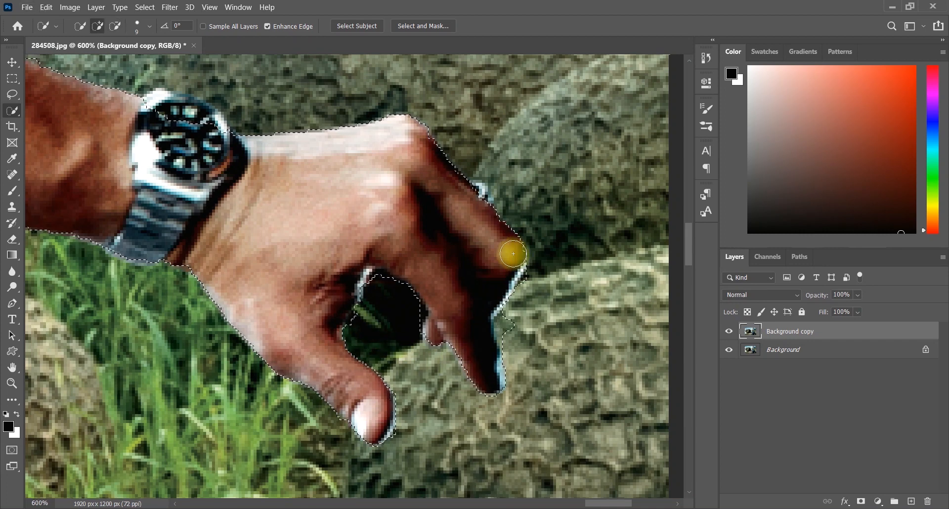
{"action": "key", "text": "ctrl+0"}
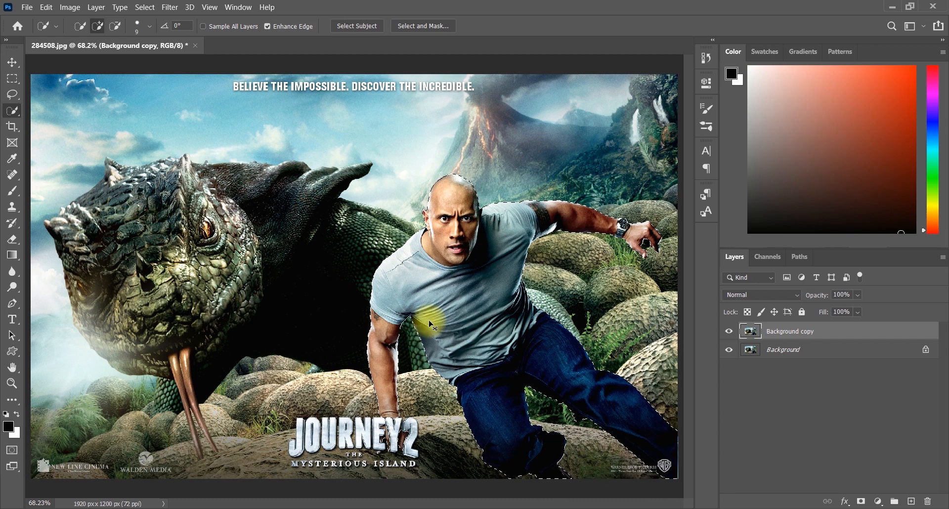
- Copy the selected man to a new layer and load that layer's outline as a selection
{"action": "key", "text": "ctrl+j"}
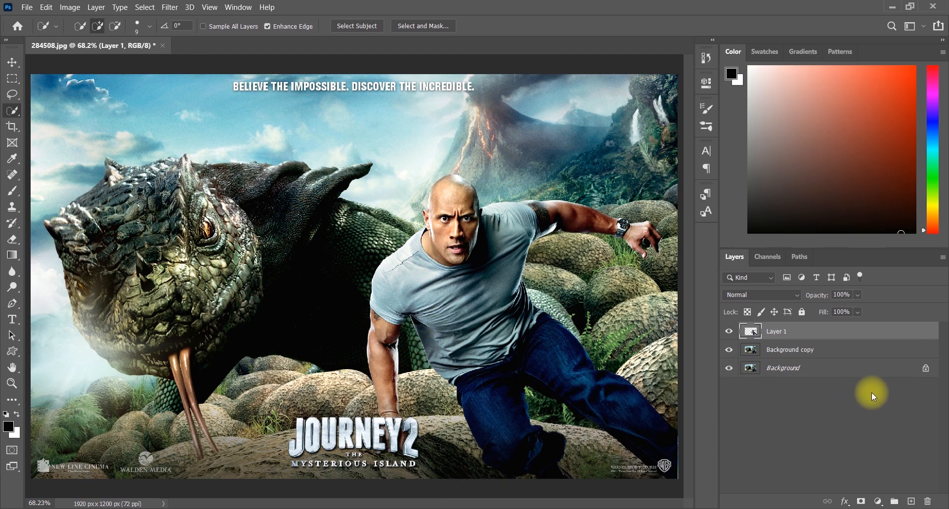
{"action": "key", "text": "ctrl+BackSpace"}
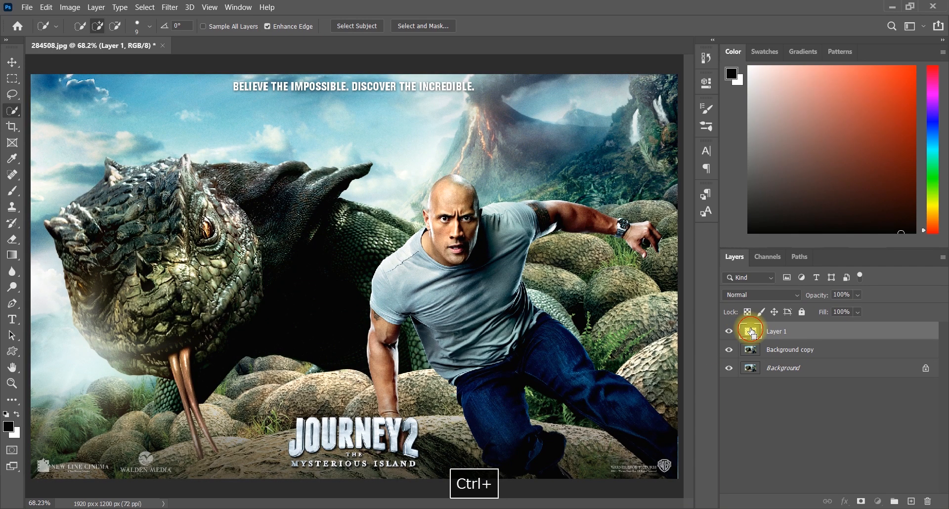
{"action": "left_click", "coordinate": [751, 331], "text": "ctrl"}
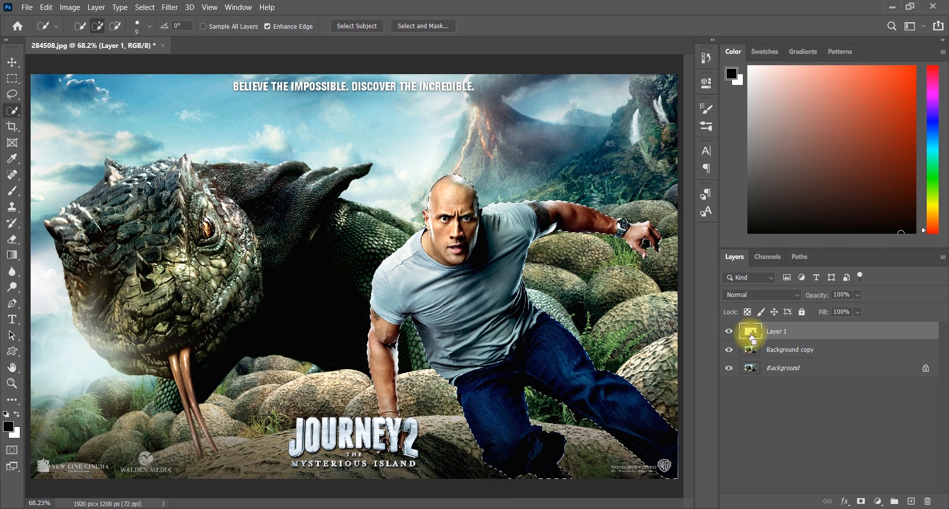
{"action": "key", "text": "ctrl+BackSpace"}
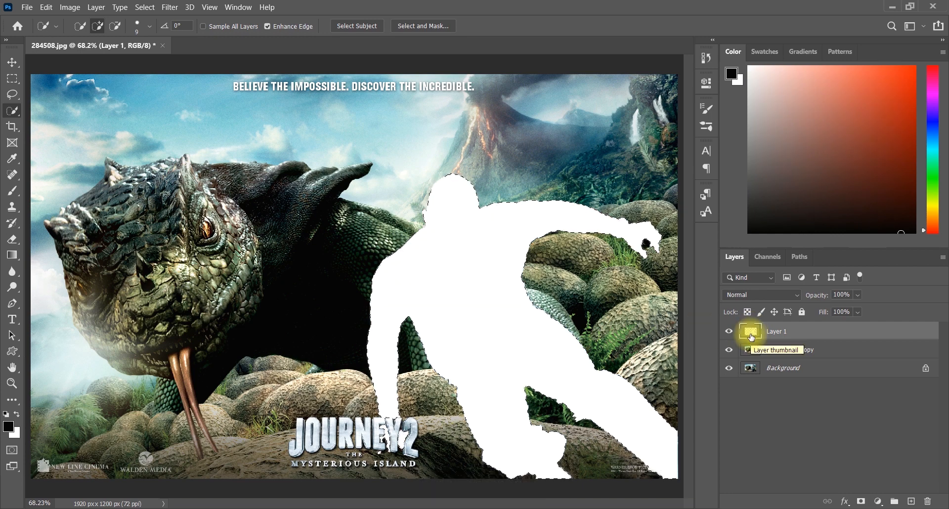
{"action": "key", "text": "ctrl+z"}
{"action": "key", "text": "space"}
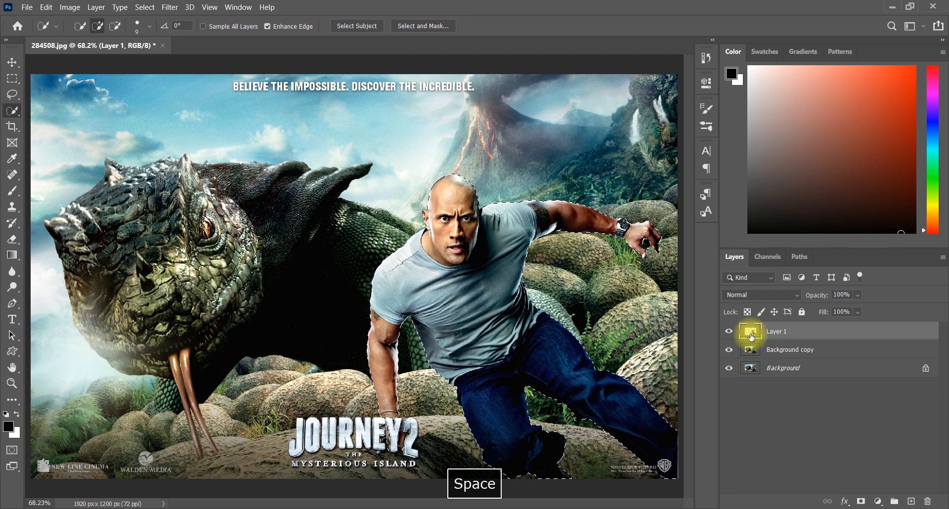
- Fill the selected man on Layer 1 with the black foreground colour and deselect
{"action": "key", "text": "alt+BackSpace"}
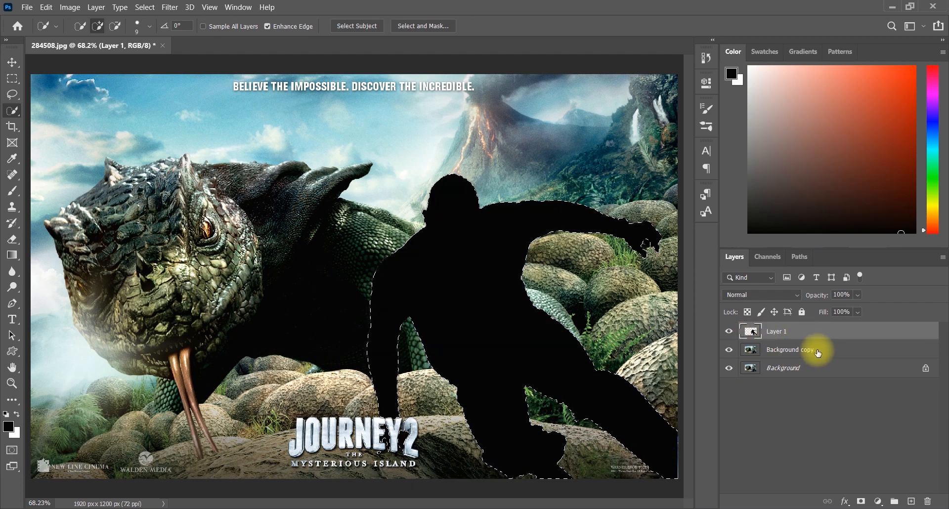
{"action": "key", "text": "ctrl+d"}
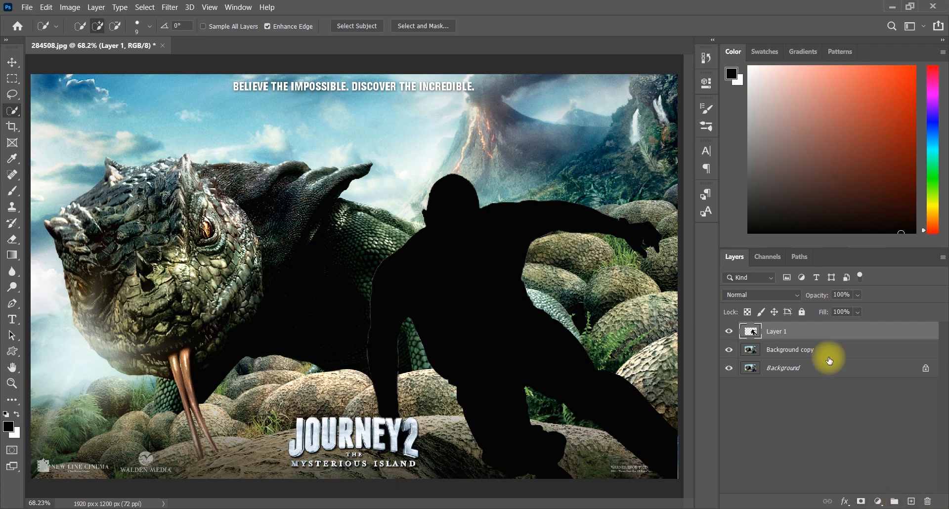
- Add a new empty layer above Background copy and set the Gradient tool to the Foreground to Background gradient
{"action": "left_click", "coordinate": [825, 349]}
{"action": "left_click", "coordinate": [912, 501]}
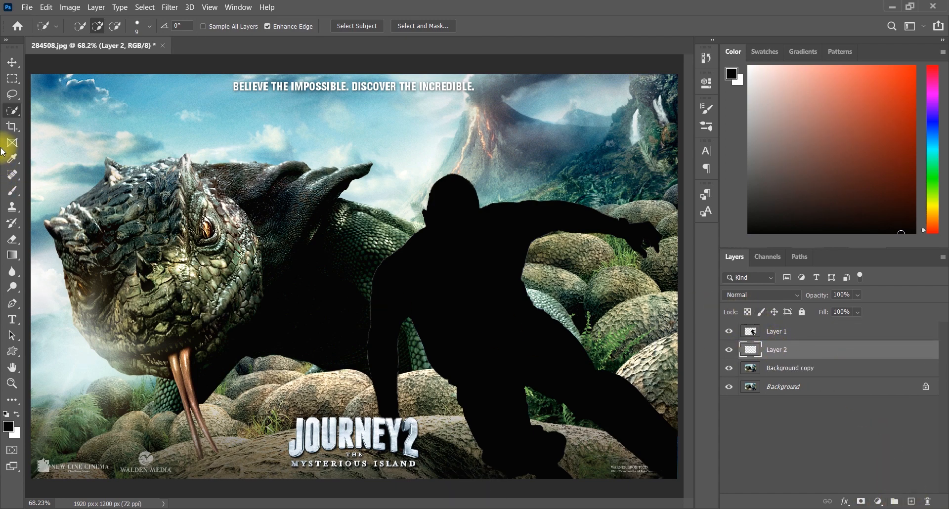
{"action": "left_click", "coordinate": [13, 256]}
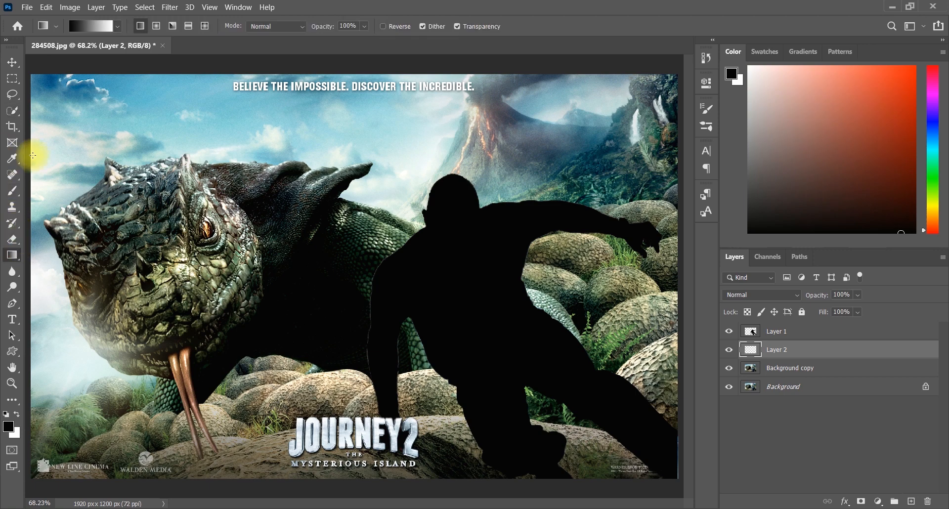
{"action": "left_click", "coordinate": [89, 27]}
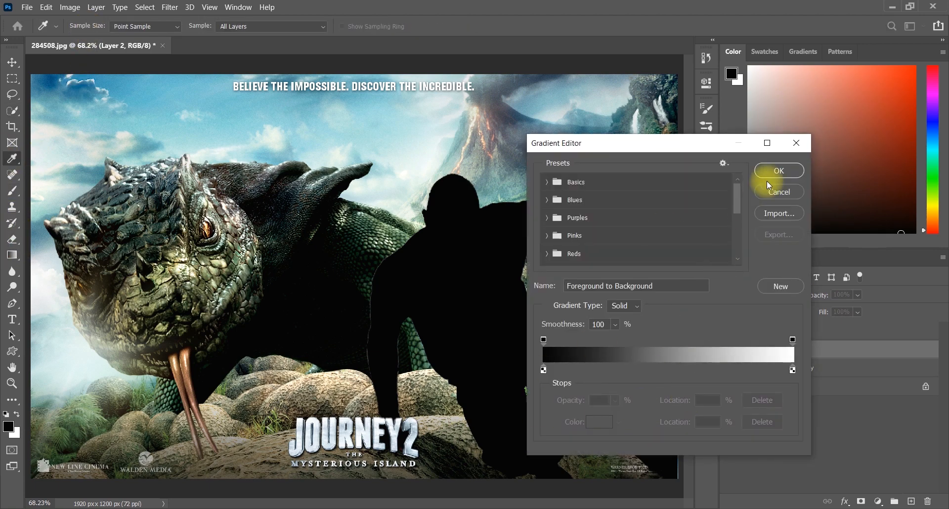
{"action": "left_click", "coordinate": [779, 171]}
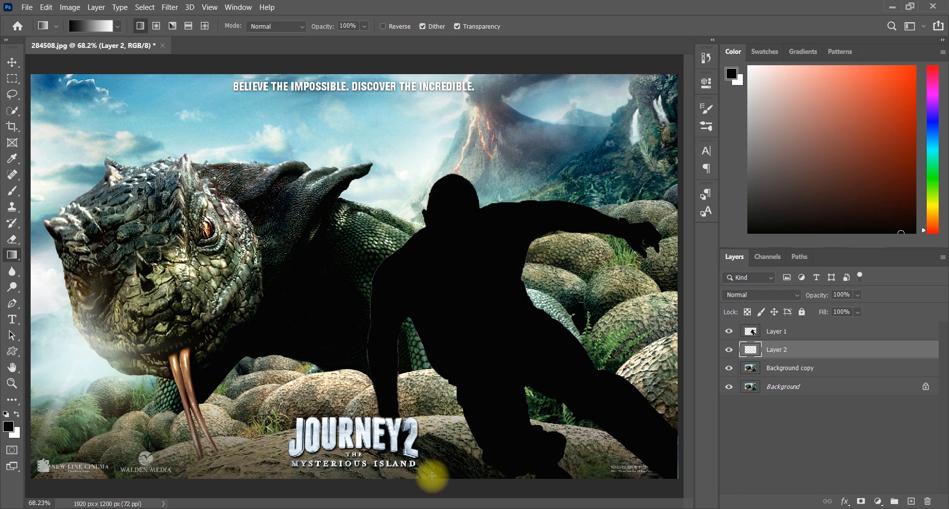
- Draw a vertical linear gradient on Layer 2 from black near the man's knees to white at the image's top edge
{"action": "left_click_drag", "start_coordinate": [431, 460], "coordinate": [460, 76]}
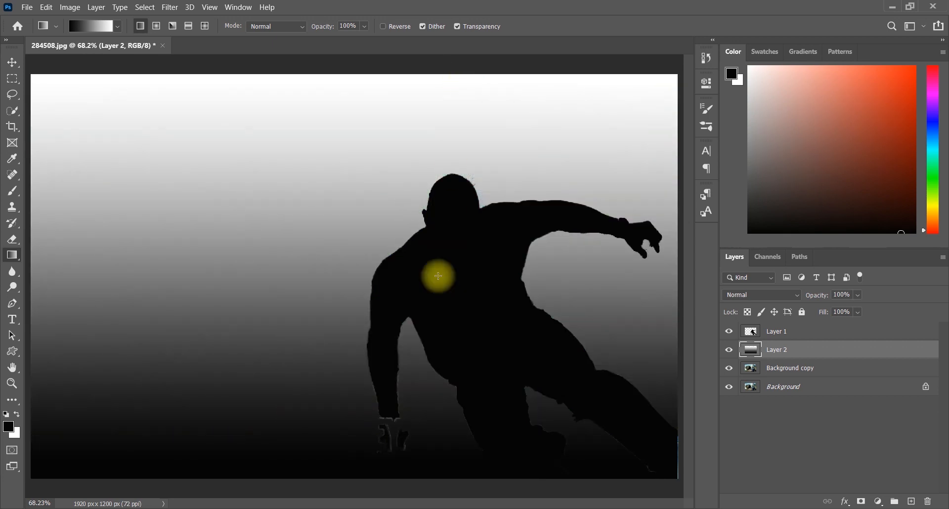
{"action": "left_click_drag", "start_coordinate": [427, 422], "coordinate": [437, 75]}
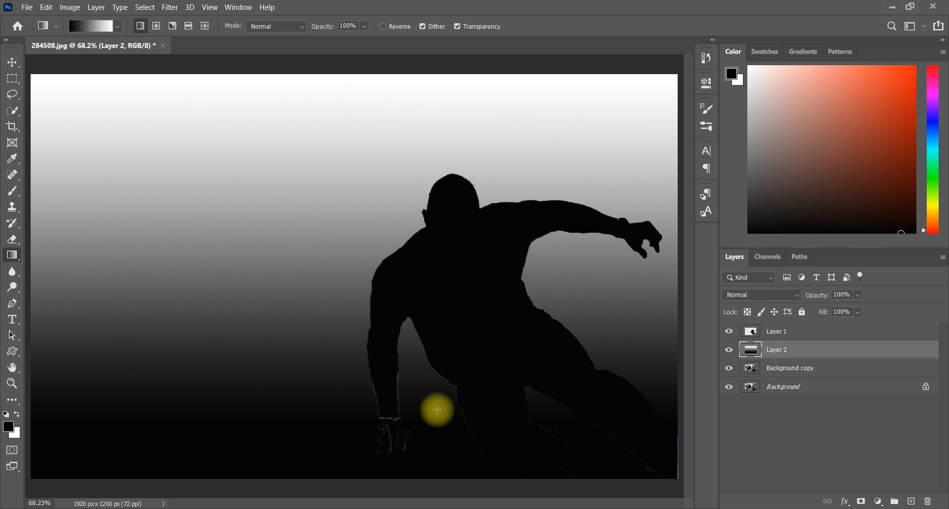
{"action": "left_click_drag", "start_coordinate": [442, 395], "coordinate": [467, 75]}
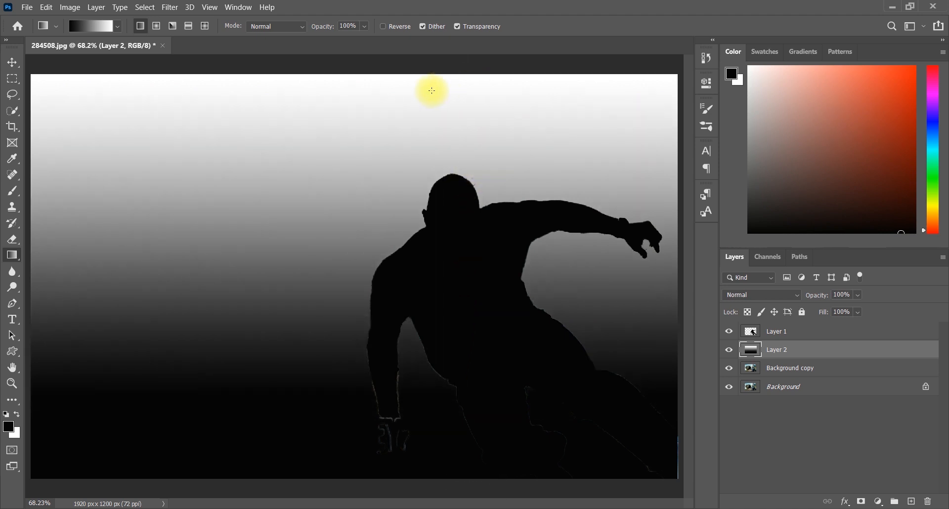
- Switch to the Move tool and select Layer 1 and Layer 2 together
{"action": "left_click", "coordinate": [13, 62]}
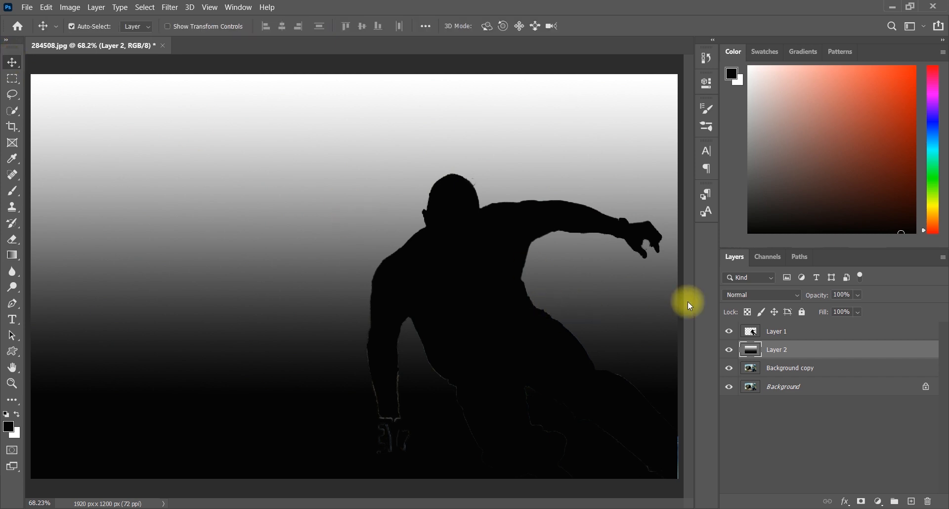
{"action": "left_click", "coordinate": [797, 336]}
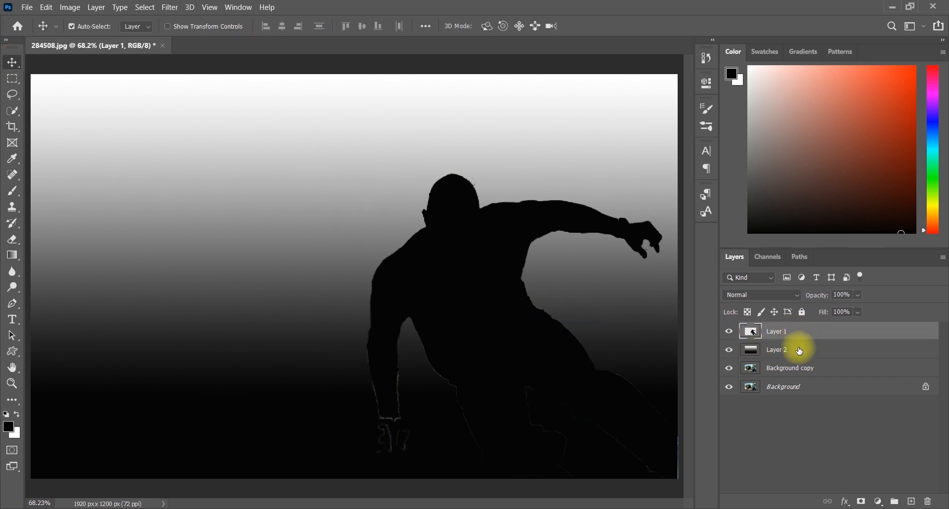
{"action": "left_click", "coordinate": [804, 355], "text": "shift"}
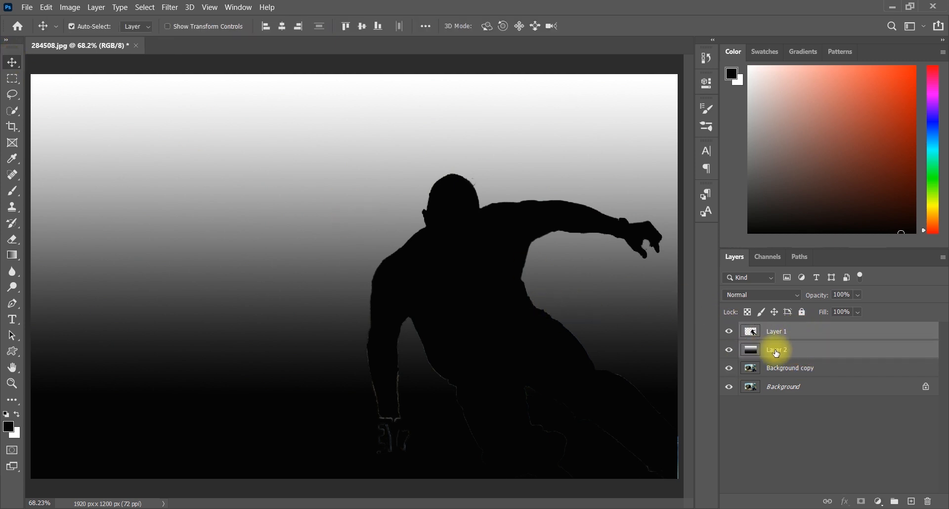
- Duplicate the Blue channel, name the copy "blur effects", and reactivate the RGB composite channel
{"action": "left_click", "coordinate": [770, 257]}
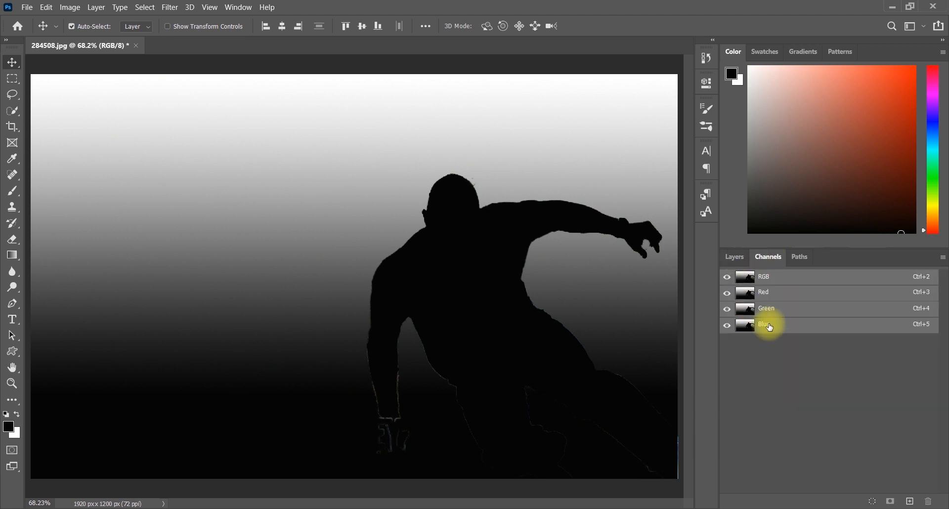
{"action": "left_click", "coordinate": [762, 329]}
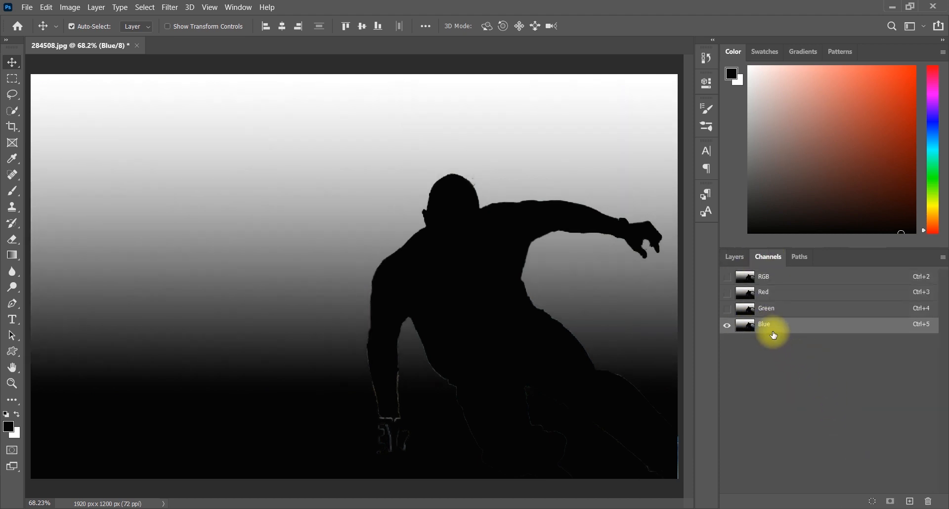
{"action": "left_click_drag", "start_coordinate": [774, 329], "coordinate": [910, 502]}
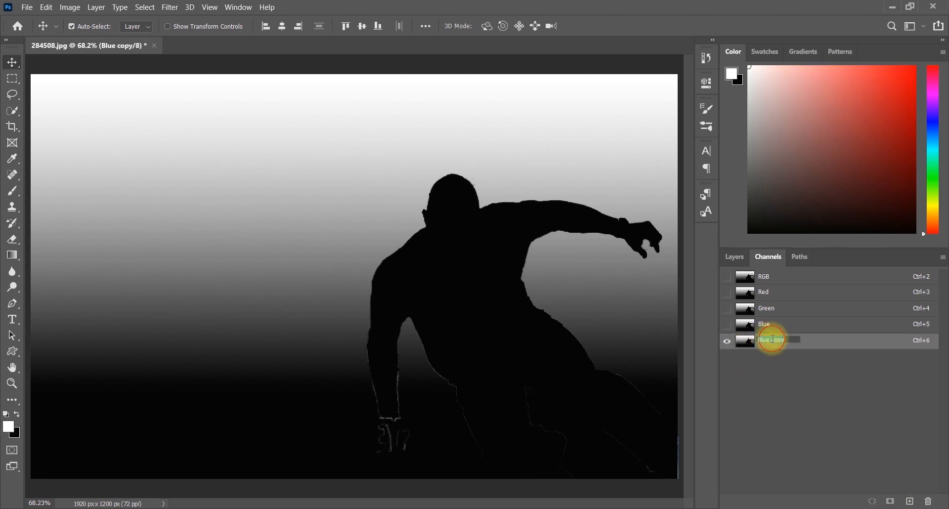
{"action": "type", "text": "b"}
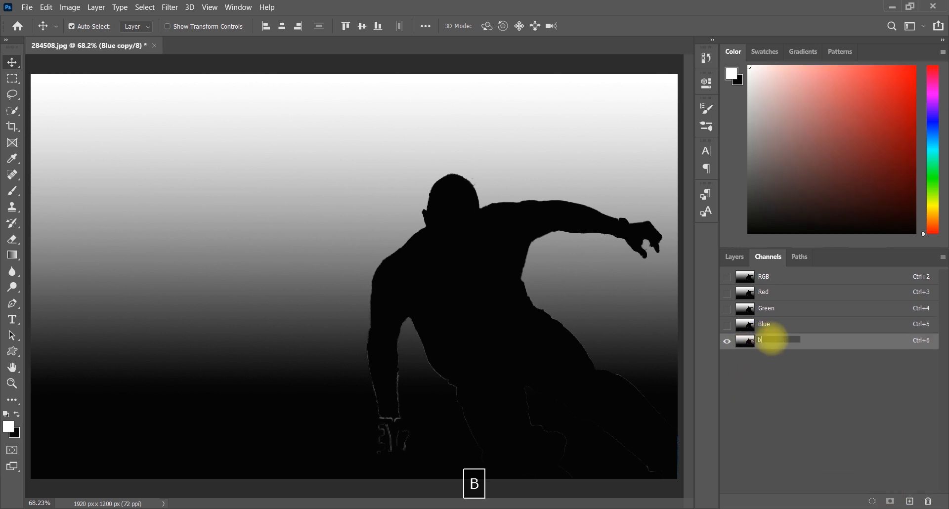
{"action": "type", "text": "lur effects"}
{"action": "key", "text": "Return"}
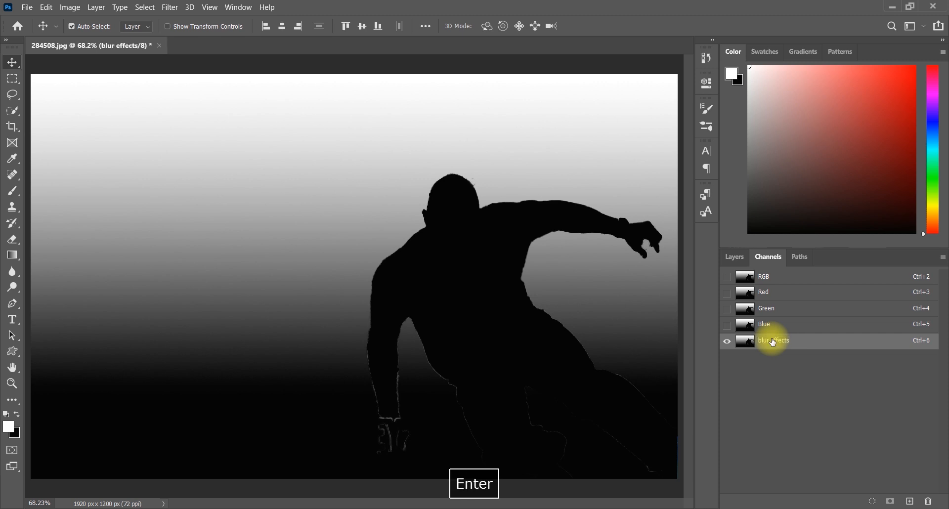
{"action": "left_click", "coordinate": [742, 279]}
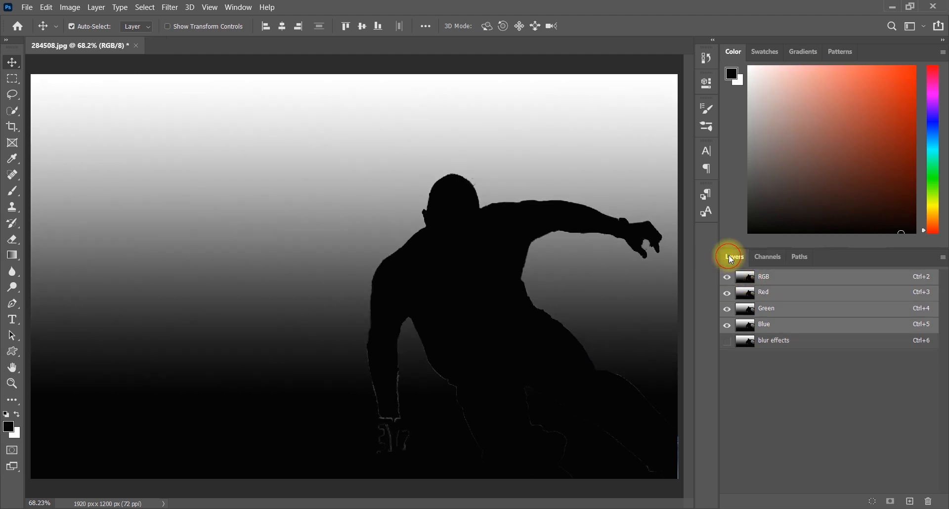
- Hide Layer 1 and Layer 2 and put both of them into a new group
{"action": "left_click", "coordinate": [734, 257]}
{"action": "left_click", "coordinate": [730, 338]}
{"action": "left_click", "coordinate": [729, 346]}
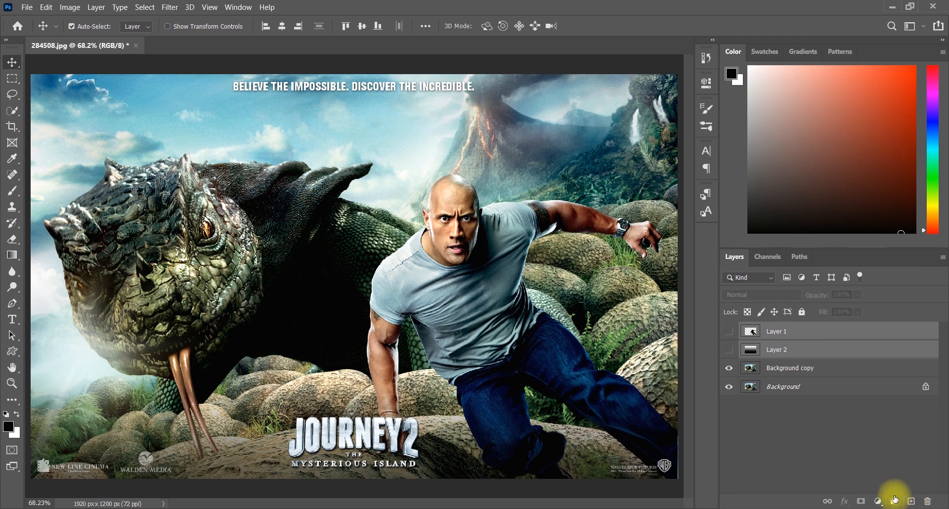
{"action": "left_click", "coordinate": [894, 502]}
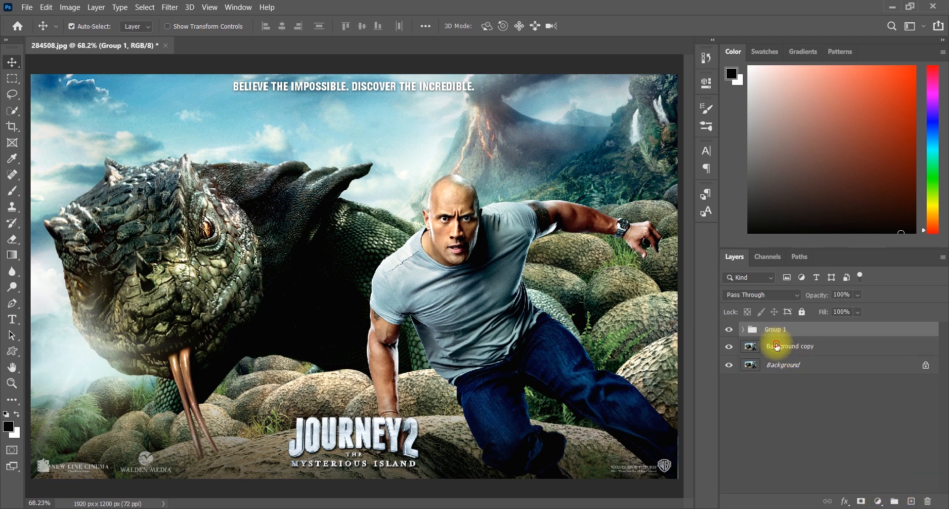
- Select the Background copy layer and open the Lens Blur filter for it
{"action": "left_click", "coordinate": [778, 347]}
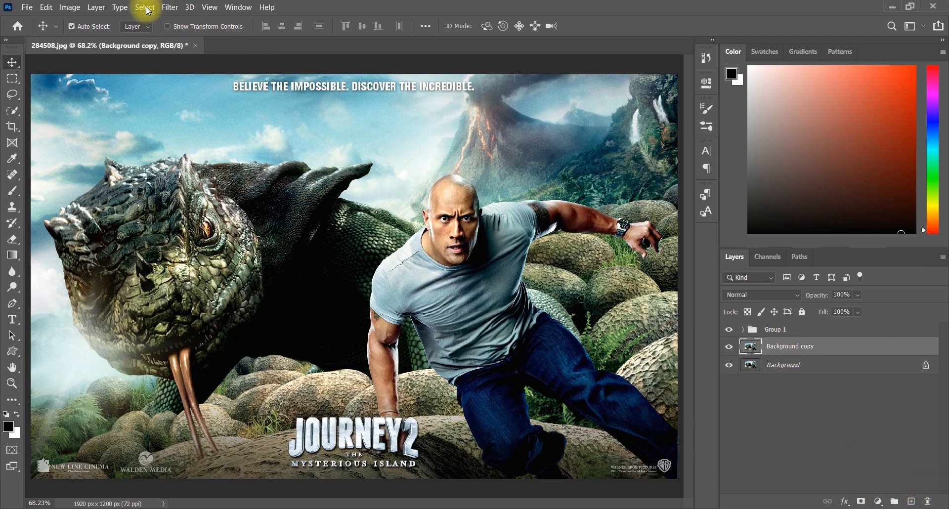
{"action": "left_click", "coordinate": [169, 7]}
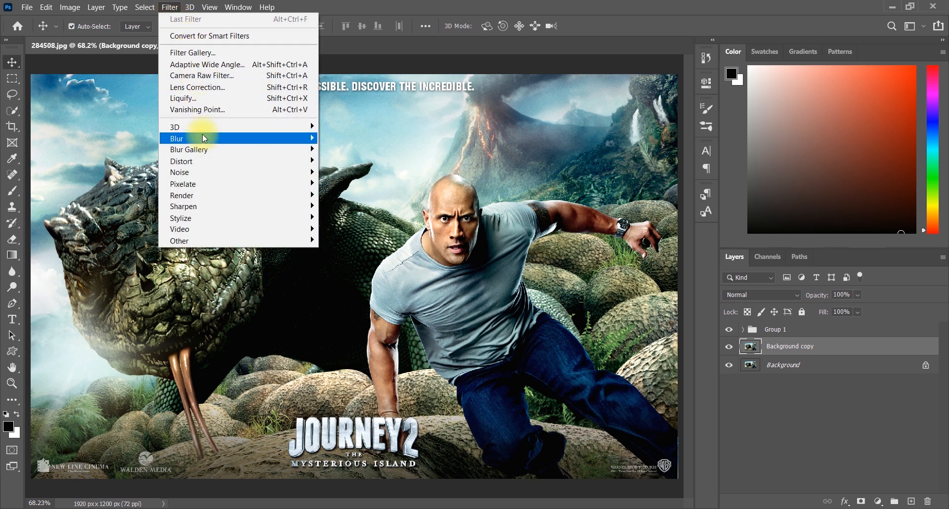
{"action": "mouse_move", "coordinate": [204, 140]}
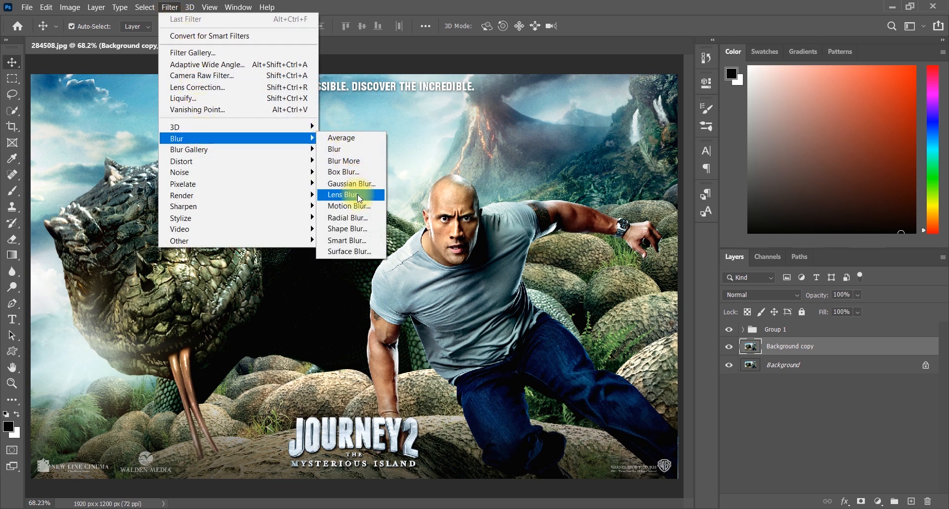
{"action": "left_click", "coordinate": [370, 197]}
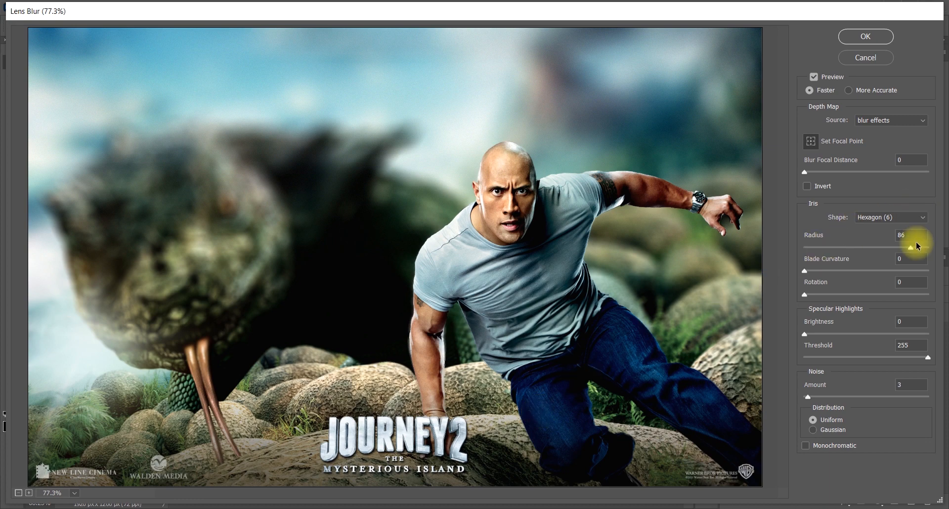
- Try different iris radius values for the blur, going down to 5 and back up to 65
{"action": "left_click_drag", "start_coordinate": [911, 248], "coordinate": [890, 247]}
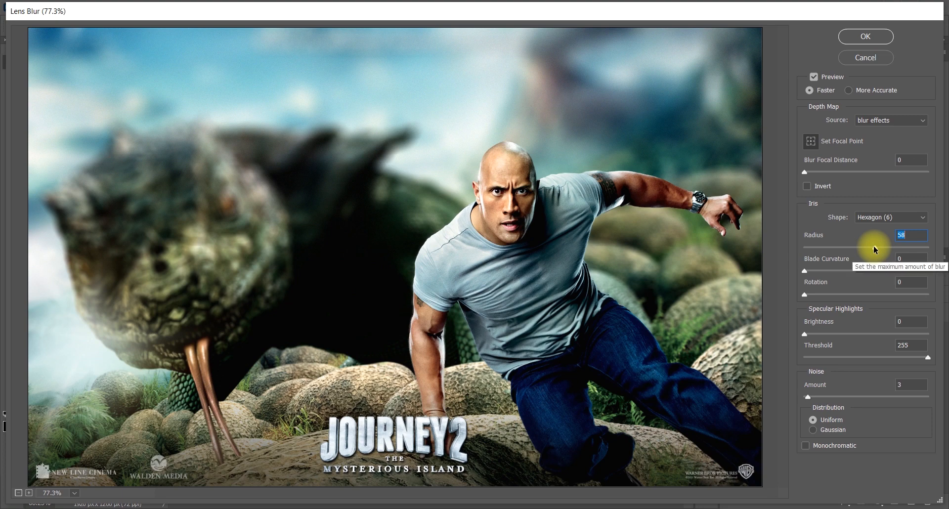
{"action": "left_click", "coordinate": [874, 246]}
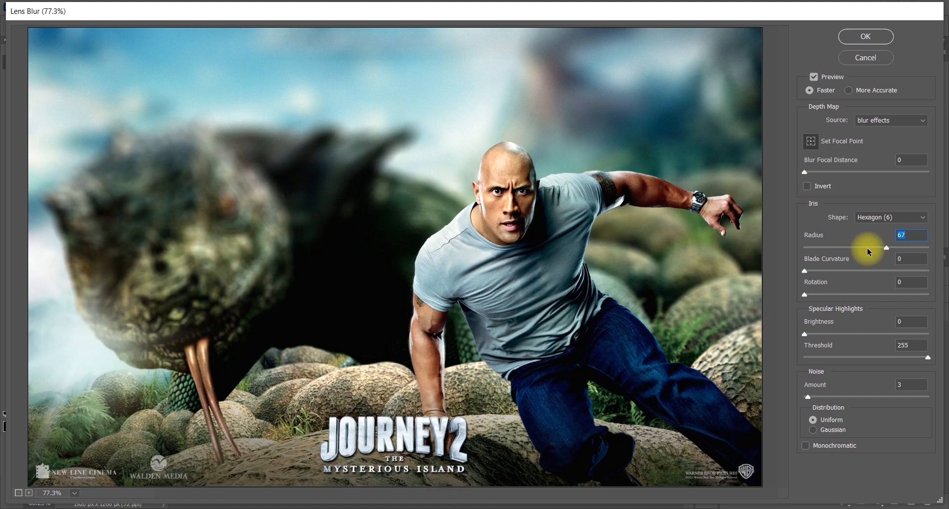
{"action": "left_click", "coordinate": [882, 255]}
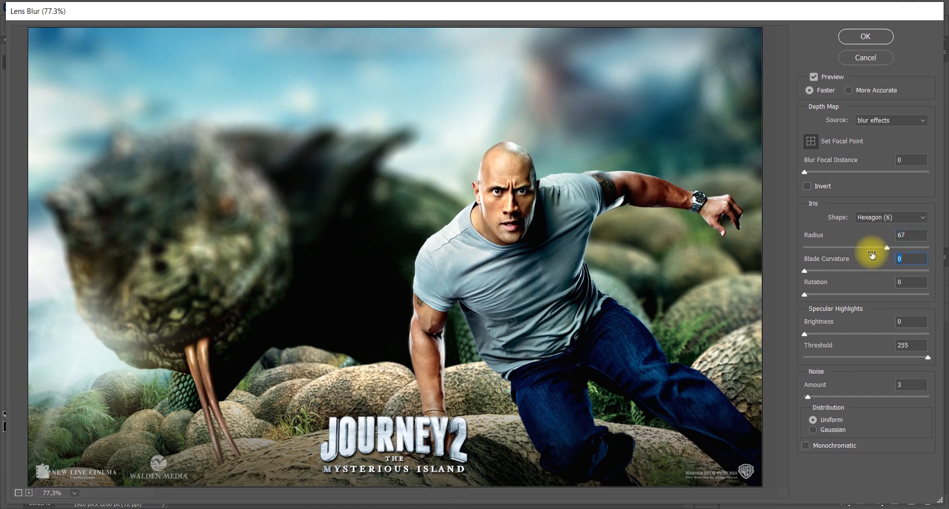
{"action": "left_click", "coordinate": [881, 247]}
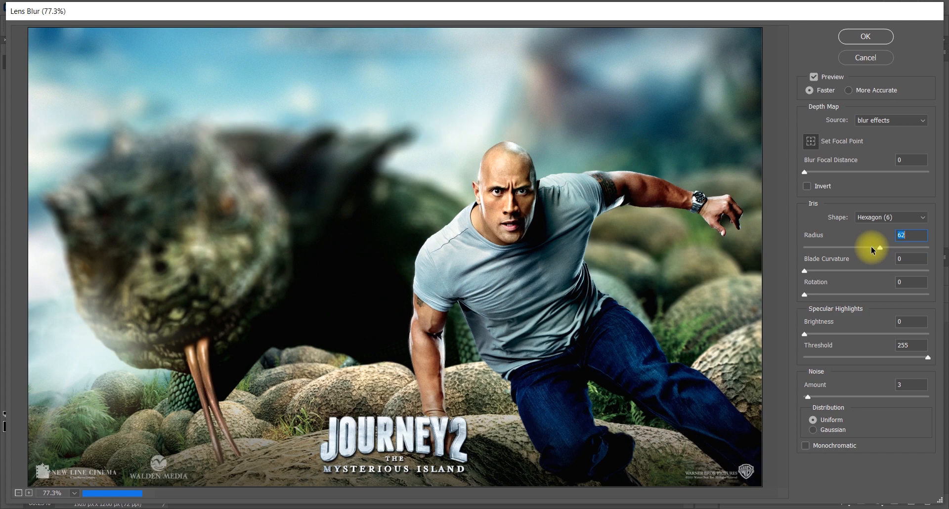
{"action": "left_click", "coordinate": [856, 247]}
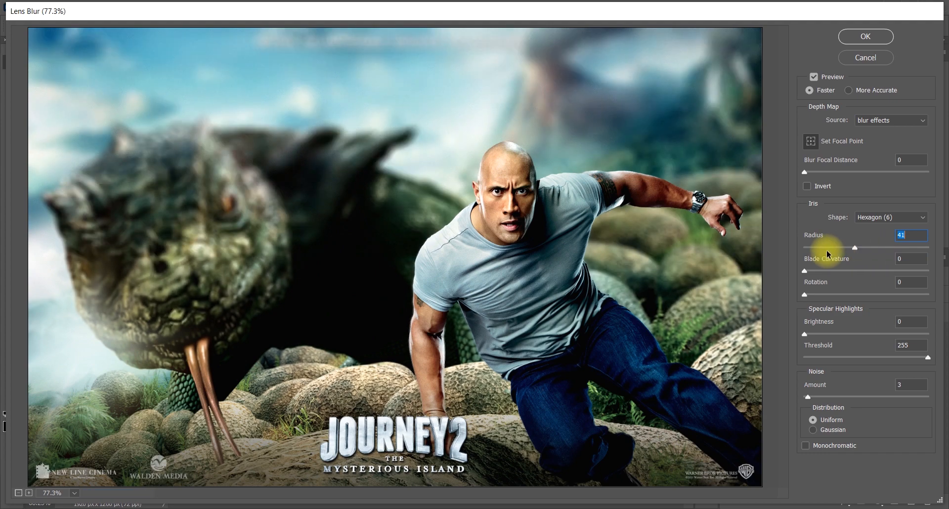
{"action": "left_click", "coordinate": [811, 247]}
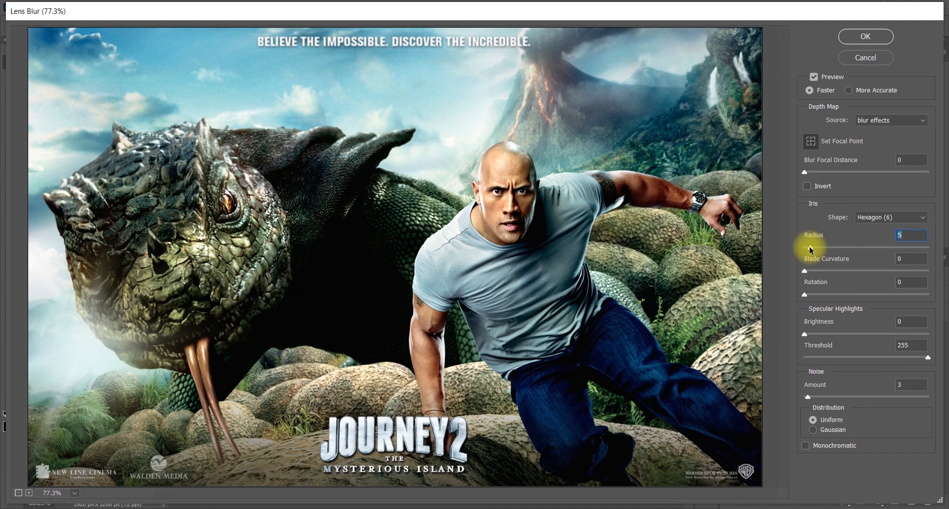
{"action": "left_click", "coordinate": [831, 247]}
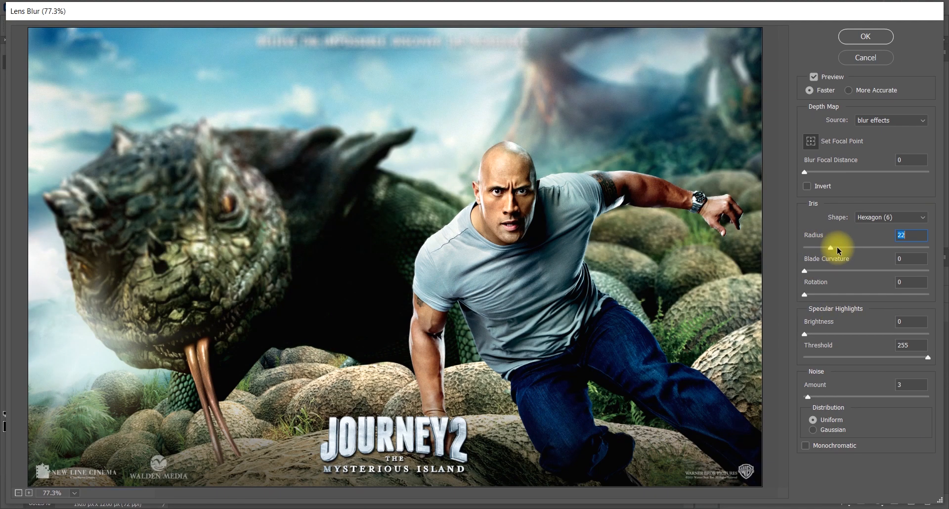
{"action": "left_click", "coordinate": [853, 247]}
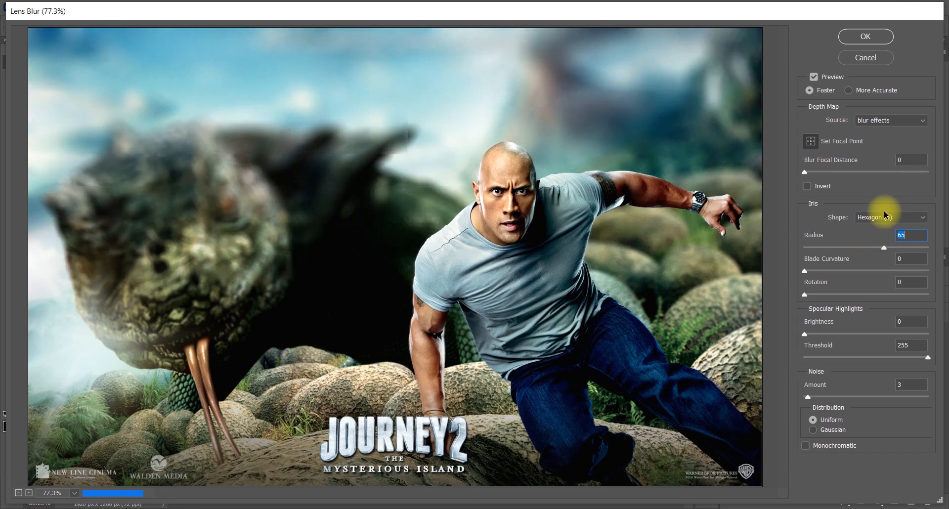
- Try the depth map source None, and set the source back to the blur effects channel
{"action": "left_click", "coordinate": [897, 120]}
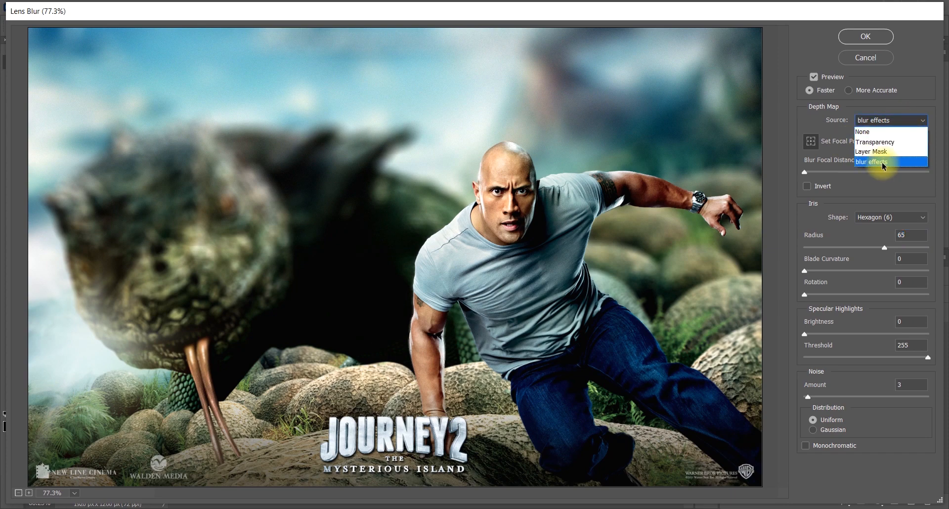
{"action": "left_click", "coordinate": [877, 133]}
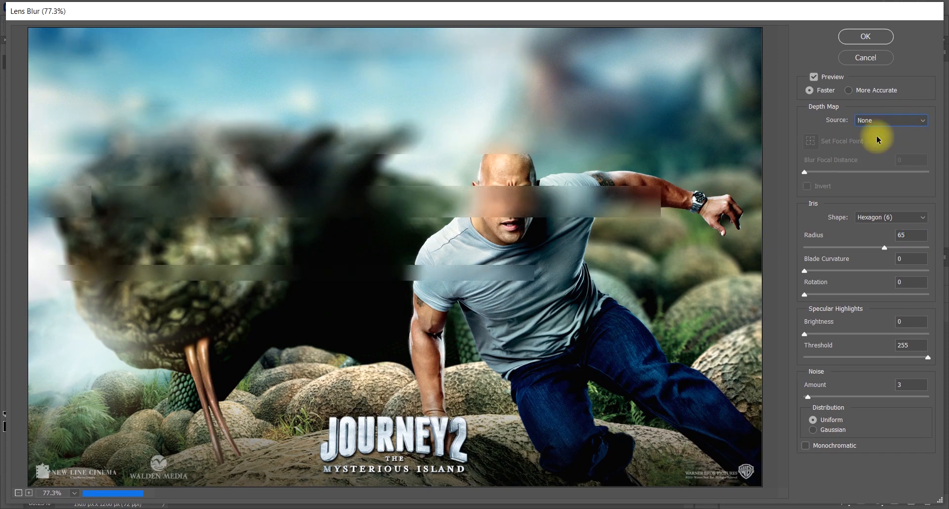
{"action": "left_click", "coordinate": [879, 121]}
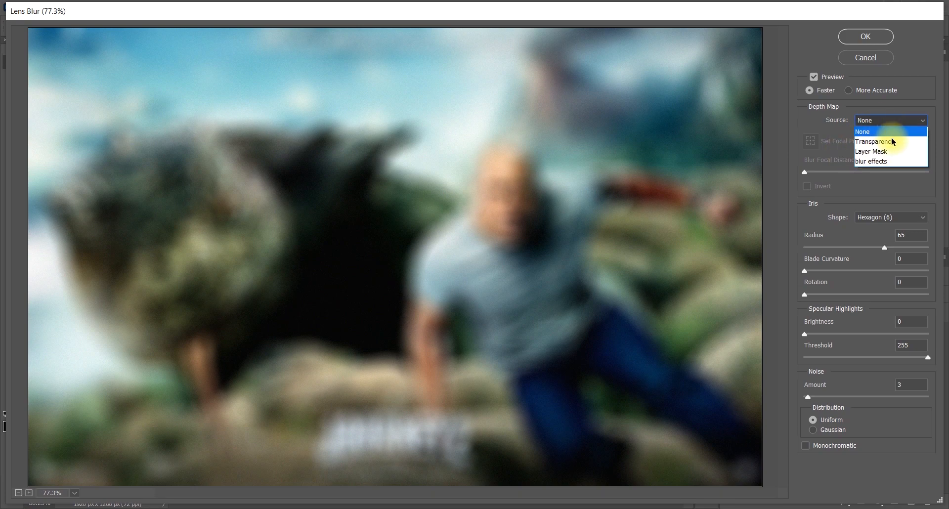
{"action": "left_click", "coordinate": [871, 162]}
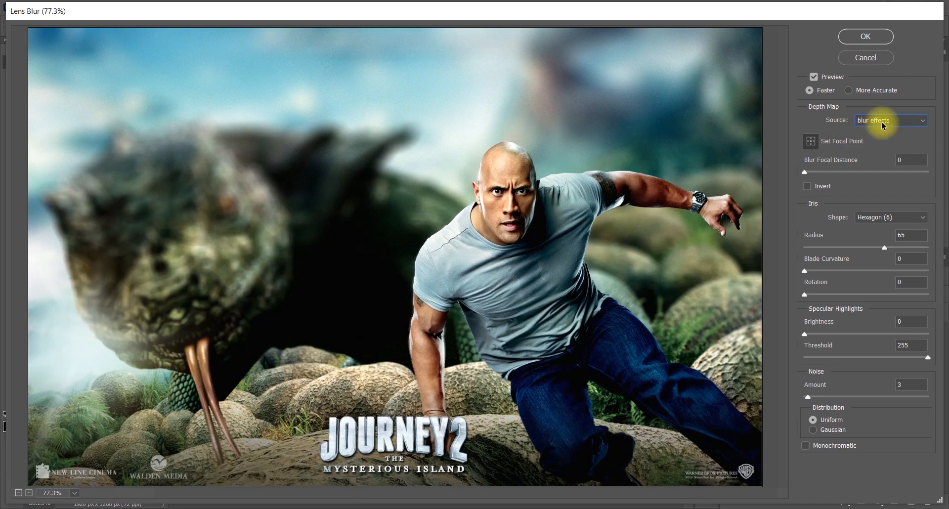
{"action": "left_click", "coordinate": [883, 121]}
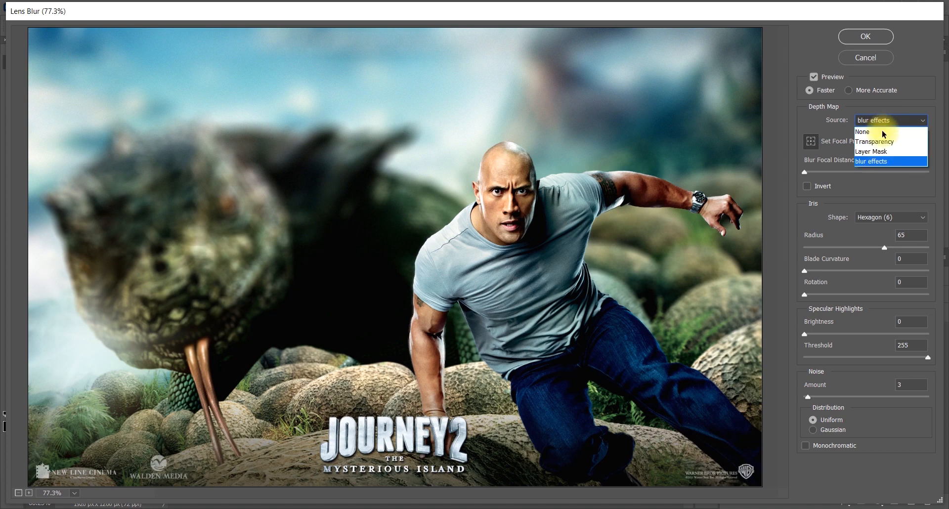
{"action": "left_click", "coordinate": [879, 163]}
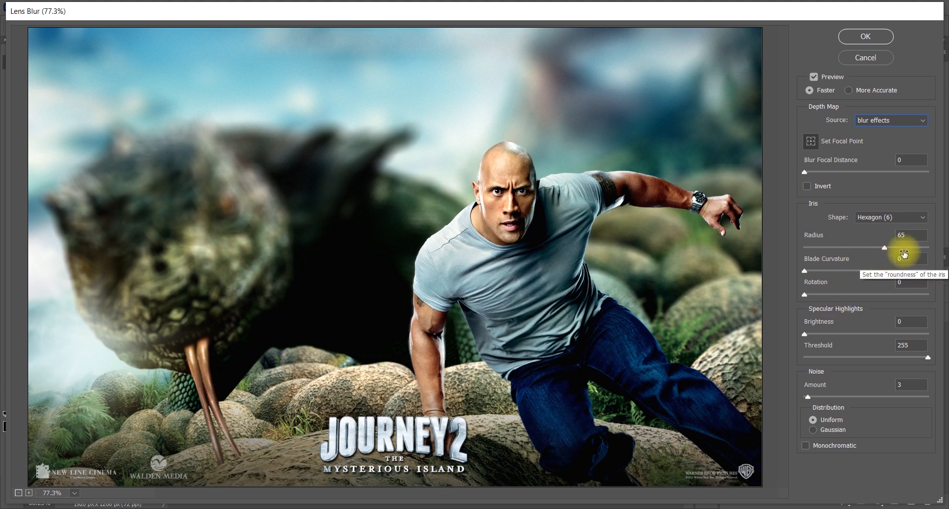
- Try the Triangle (3) and Square (4) iris shapes, and return the shape to Hexagon (6)
{"action": "left_click", "coordinate": [892, 221]}
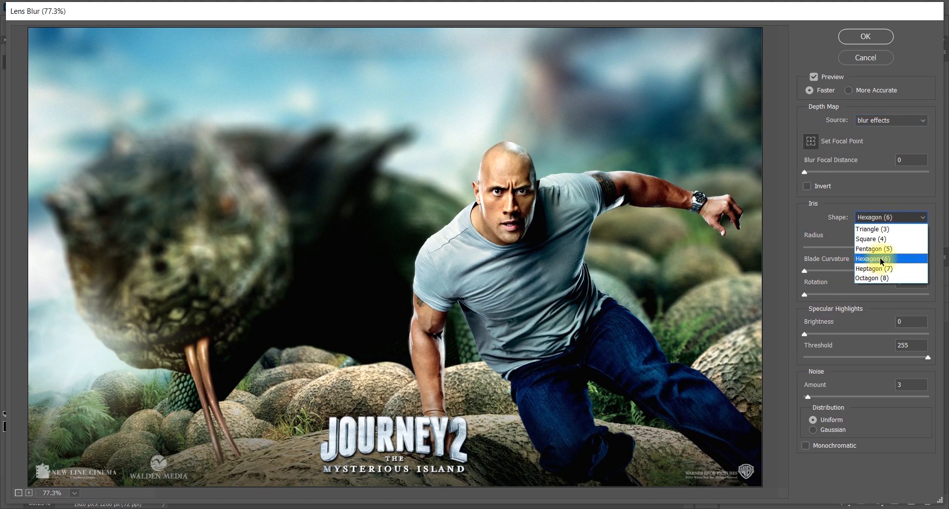
{"action": "left_click", "coordinate": [880, 257]}
{"action": "left_click", "coordinate": [890, 217]}
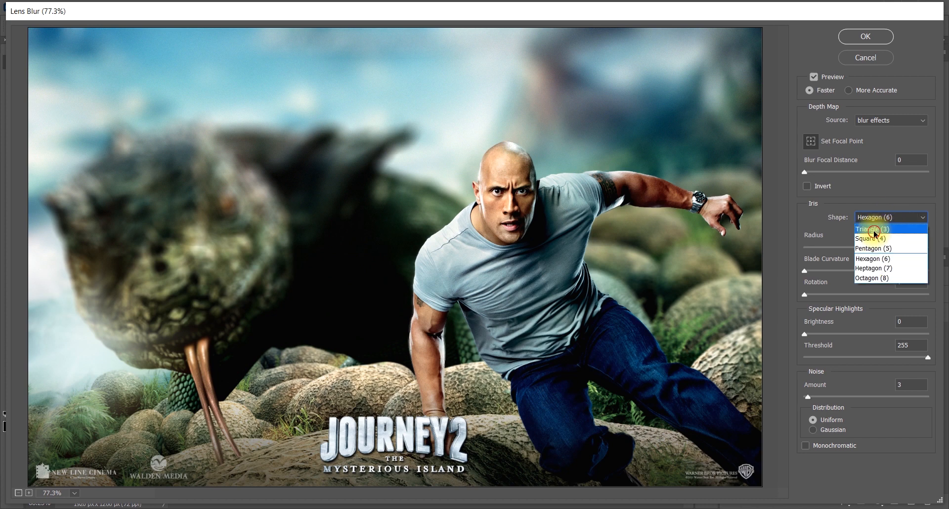
{"action": "left_click", "coordinate": [875, 229]}
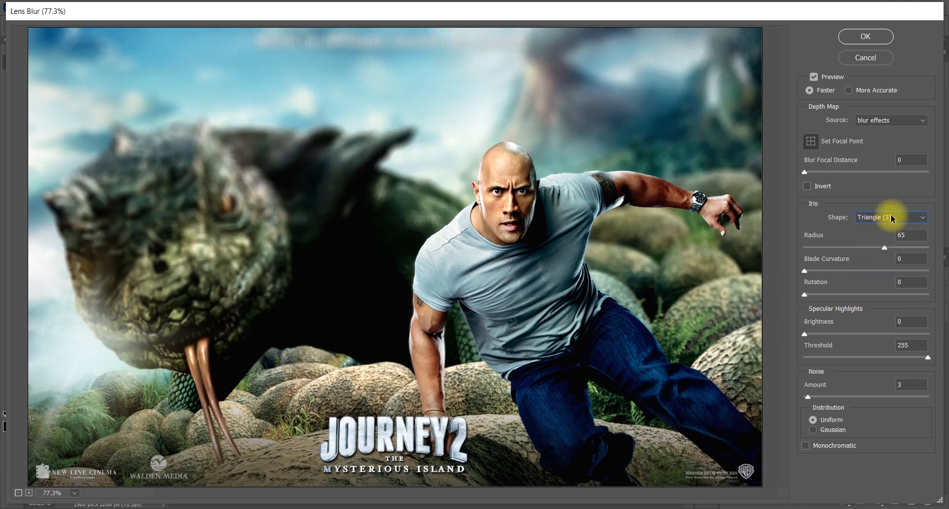
{"action": "left_click", "coordinate": [884, 216]}
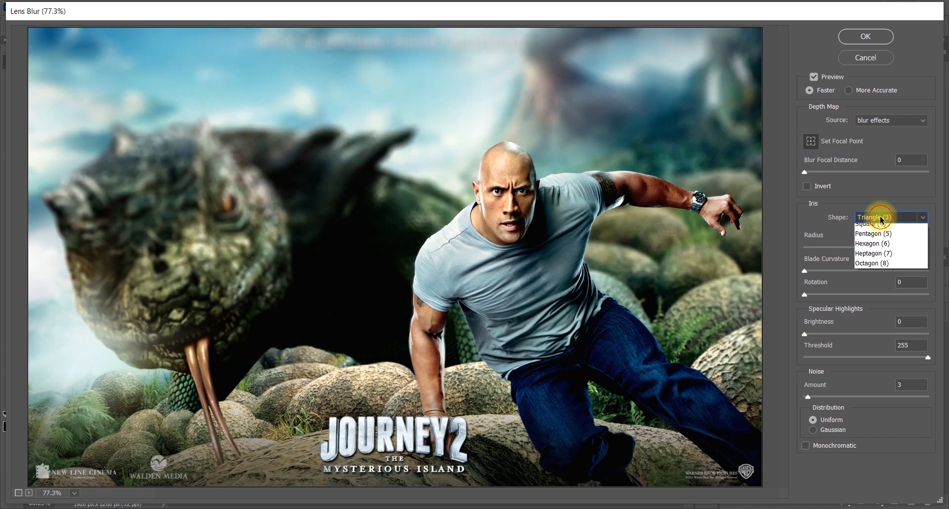
{"action": "left_click", "coordinate": [873, 240]}
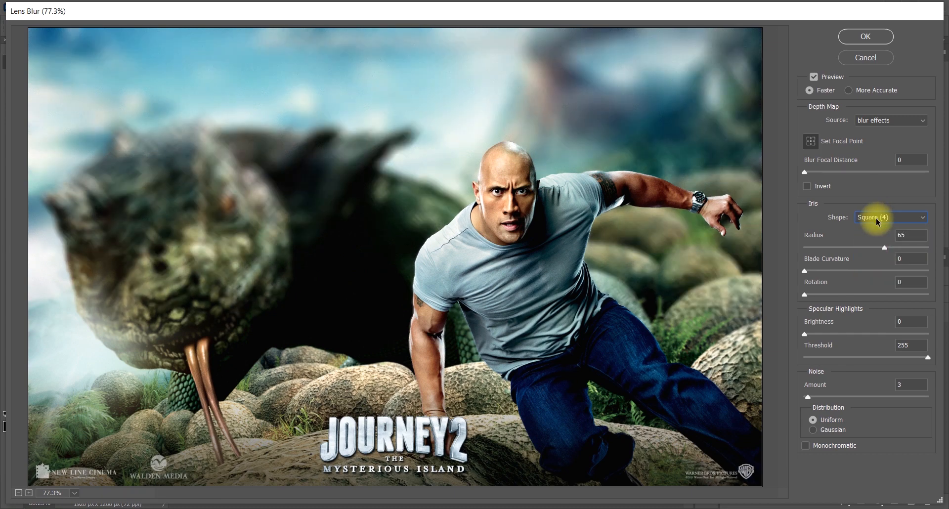
{"action": "left_click", "coordinate": [877, 218]}
{"action": "left_click", "coordinate": [892, 257]}
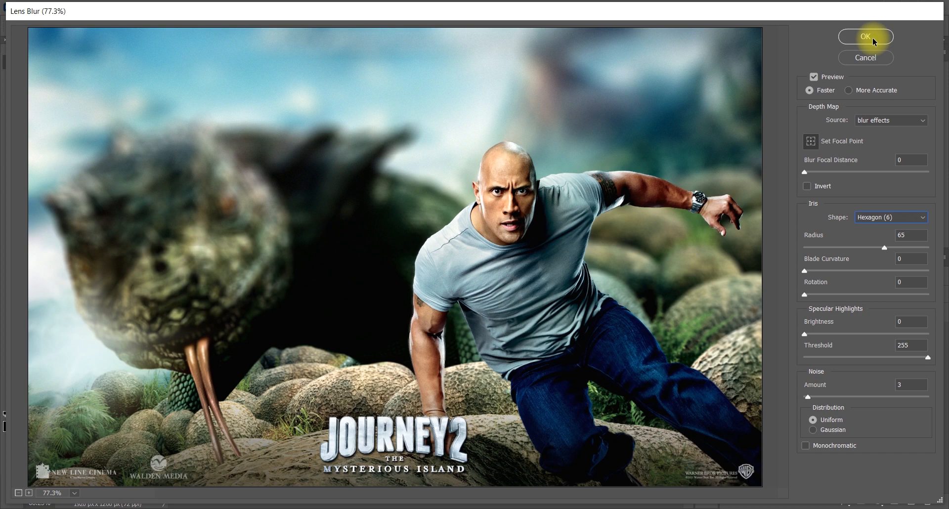
- Set the iris radius to 58 and apply the Lens Blur to the layer
{"action": "left_click_drag", "start_coordinate": [884, 248], "coordinate": [897, 250]}
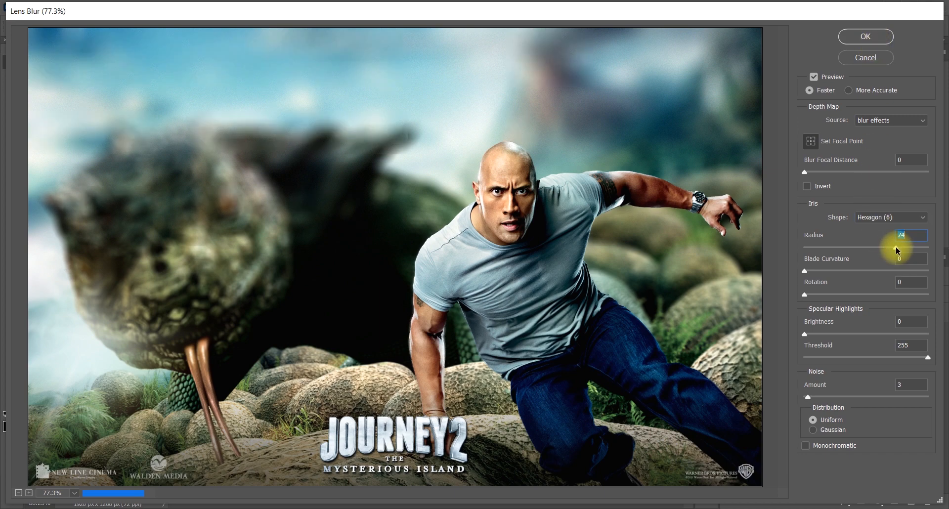
{"action": "left_click", "coordinate": [884, 248]}
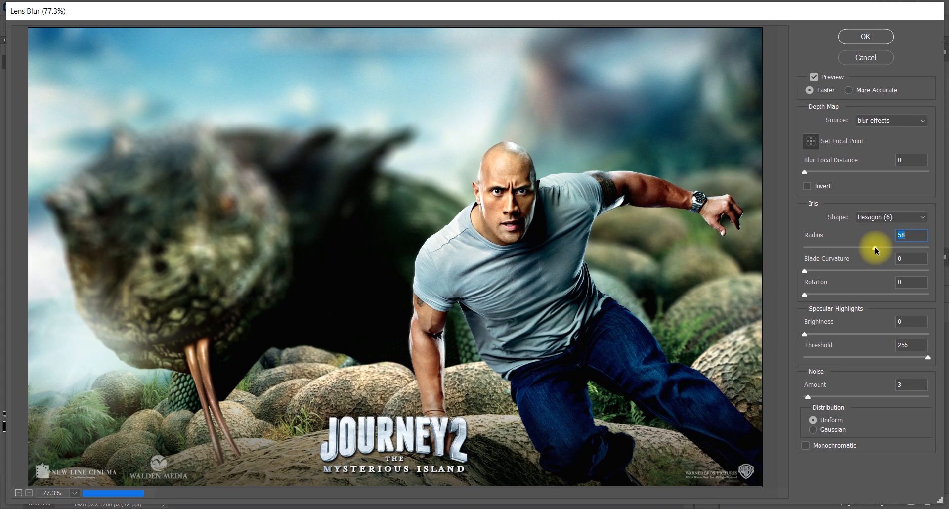
{"action": "left_click", "coordinate": [875, 248]}
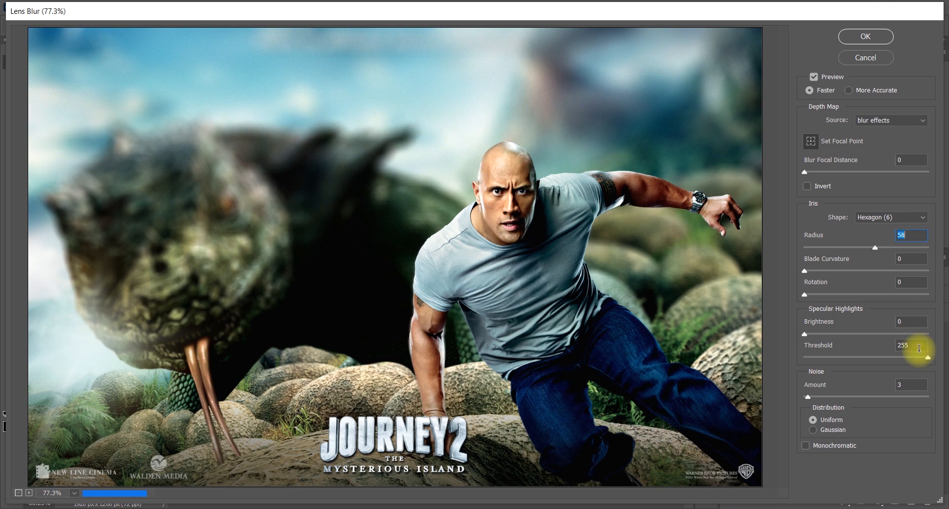
{"action": "left_click", "coordinate": [866, 37]}
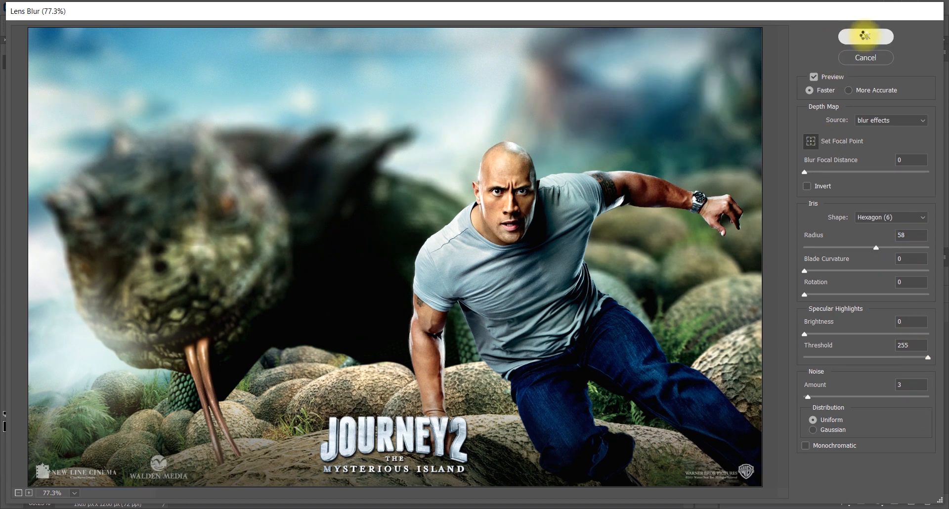